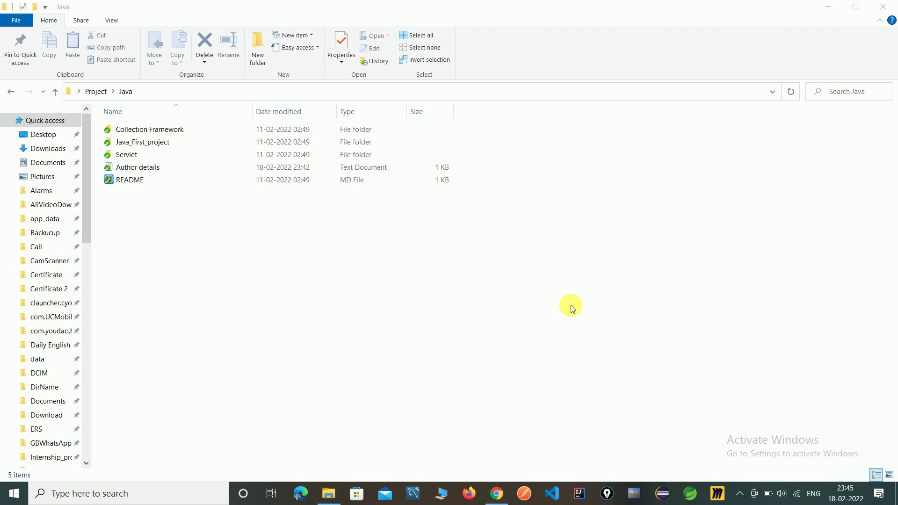
- Add 'Company Name: DeveloperCorners' on a new line below Branch Name in Author details and save
click(224, 284)
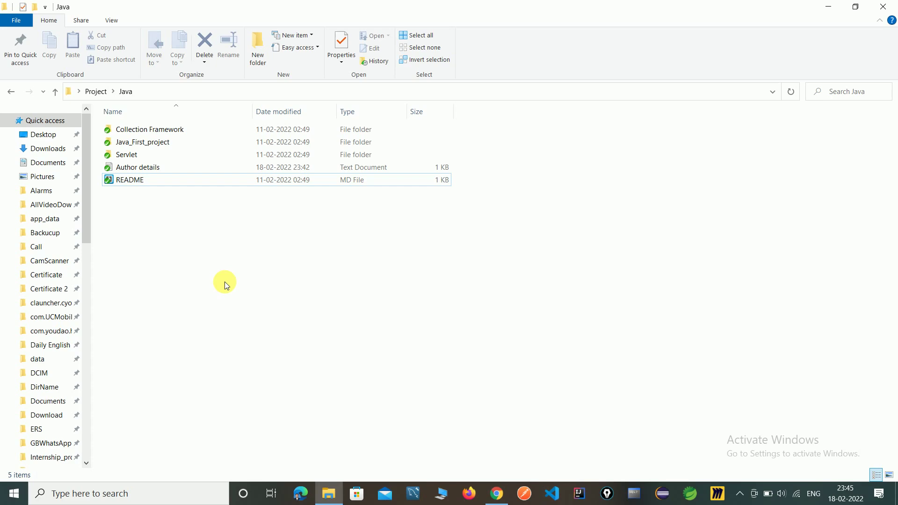
right_click(194, 251)
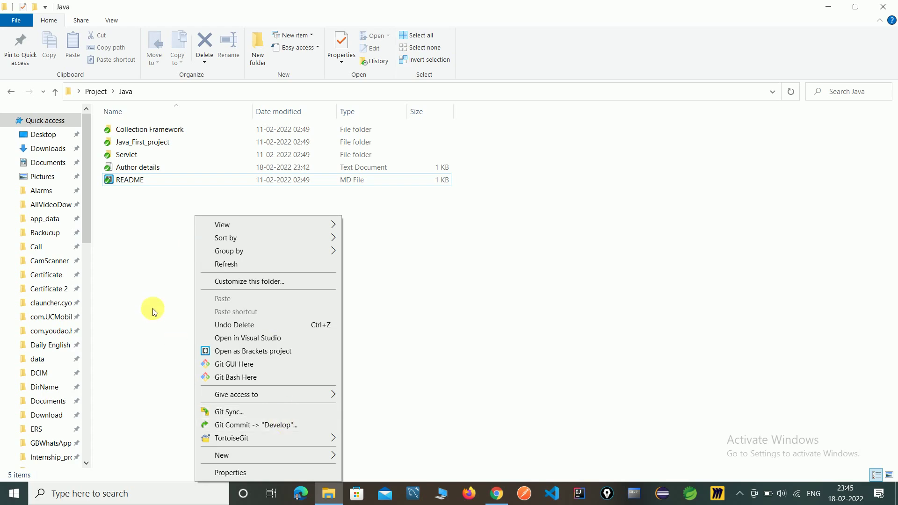
click(147, 262)
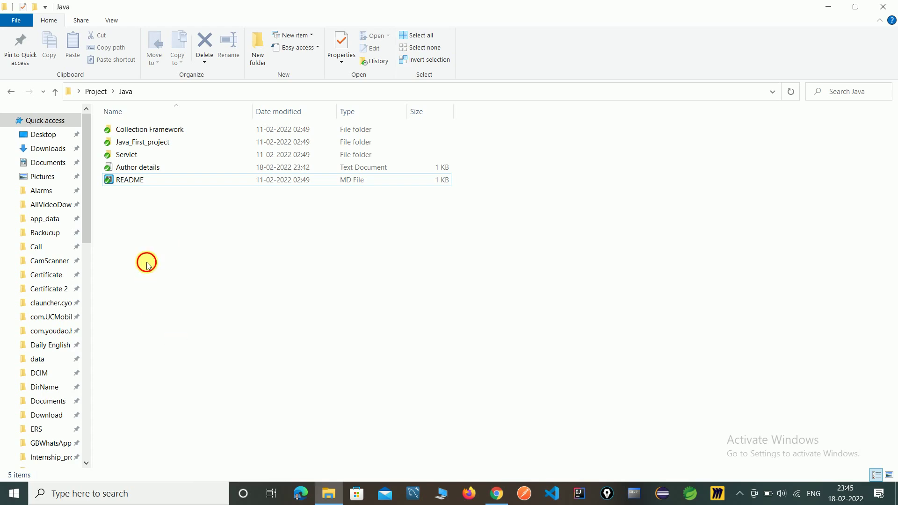
double_click(169, 168)
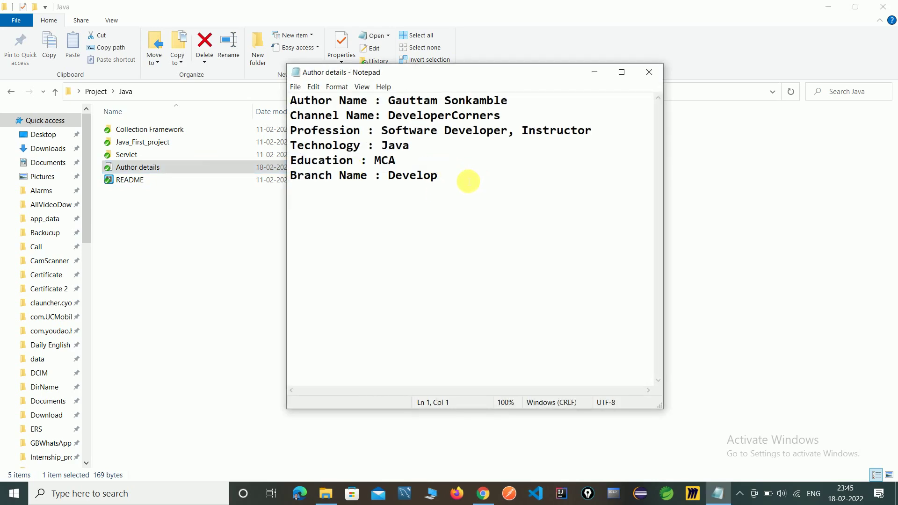
click(453, 181)
key(Return)
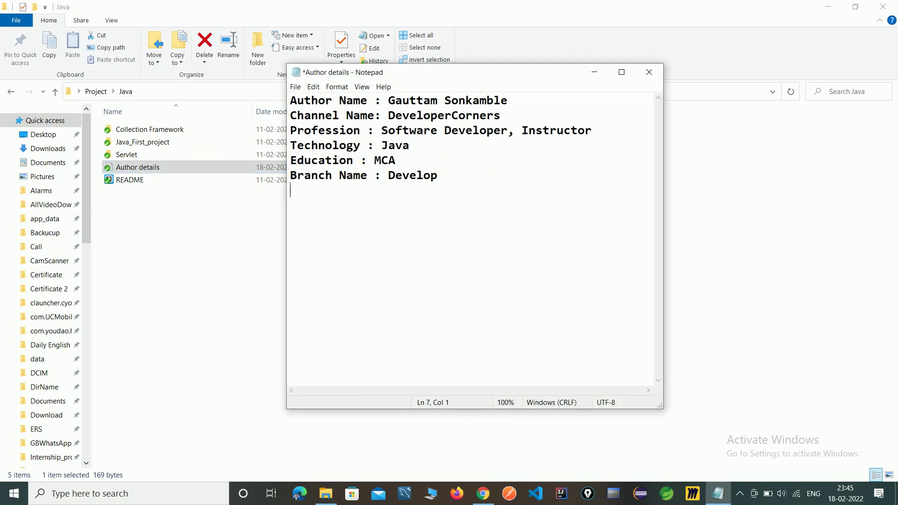
text(C)
text(ompan)
text(y B)
key(BackSpace)
text(Name: )
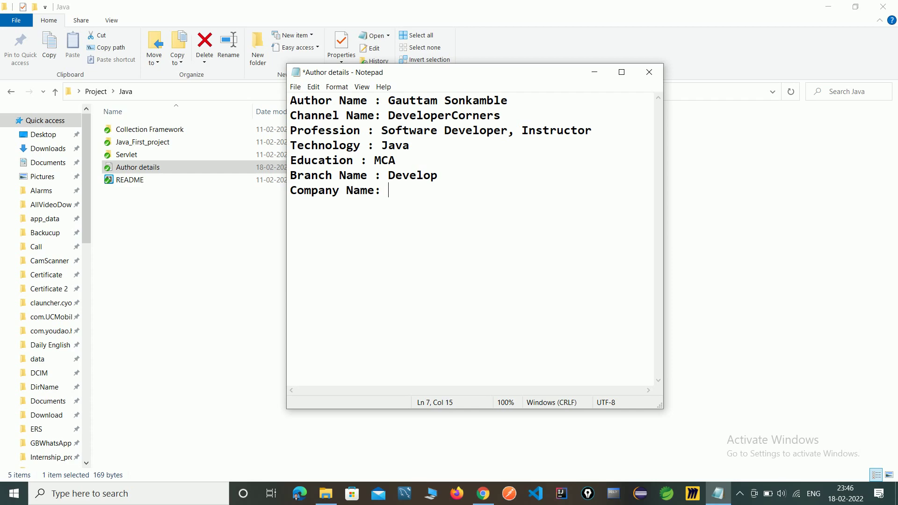
text(Develo)
text(perC)
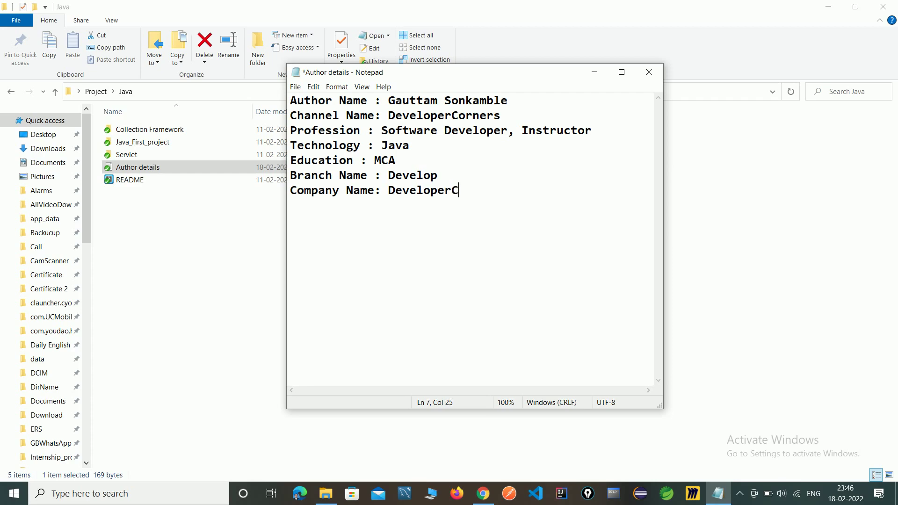
text(orners)
key(ctrl+s)
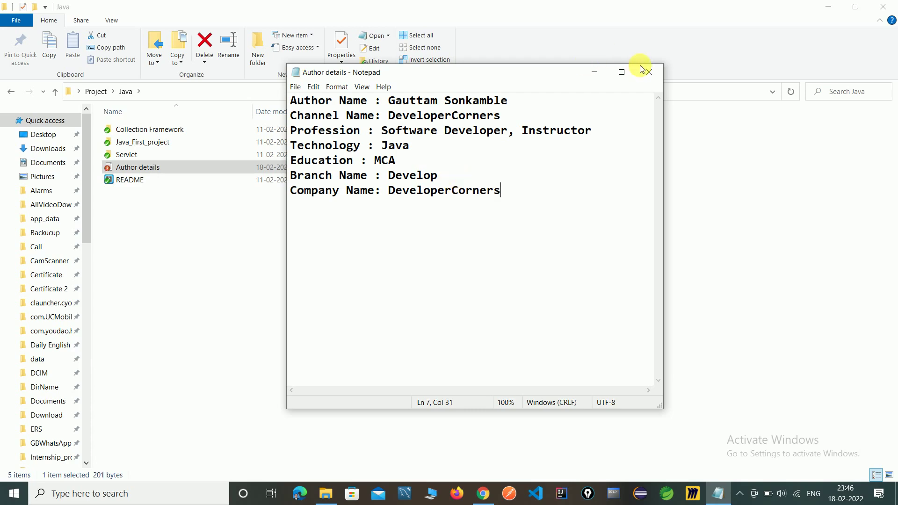
- Commit the Author details edit to Develop as 'Edited' and push it to origin
click(642, 73)
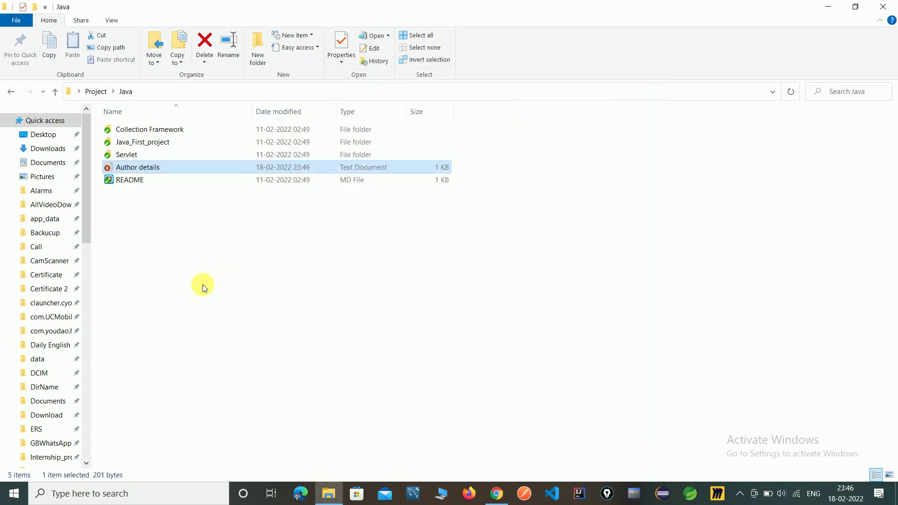
right_click(188, 257)
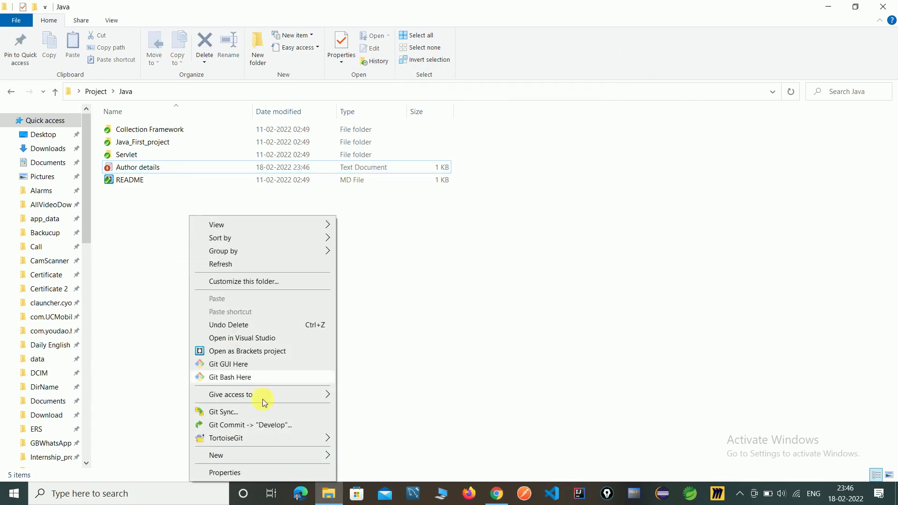
click(243, 426)
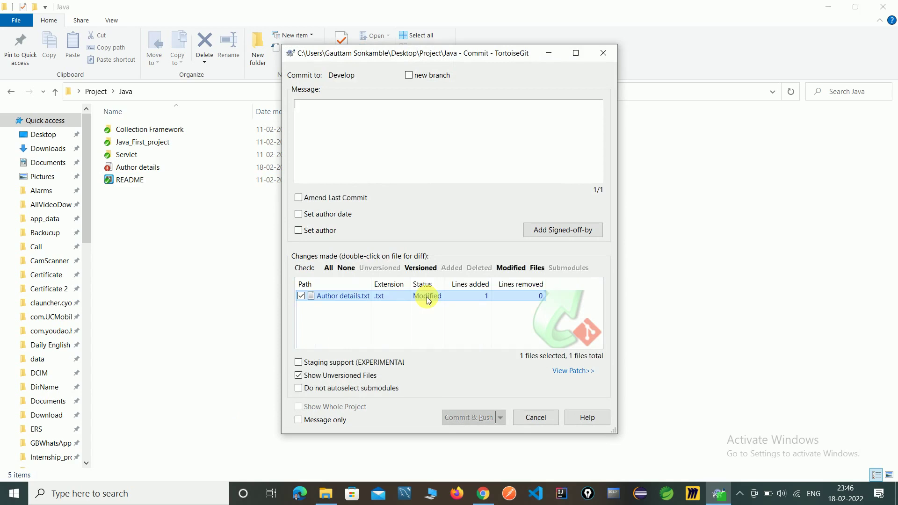
click(370, 113)
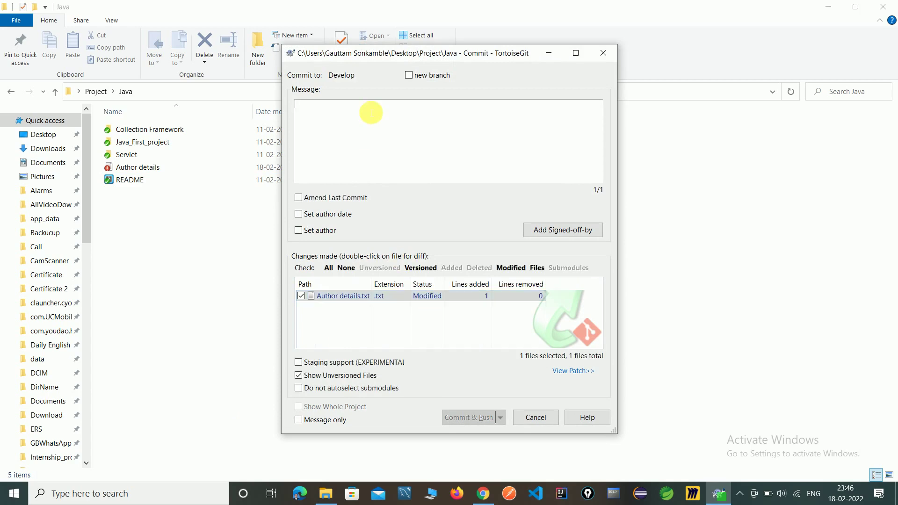
text(Edit)
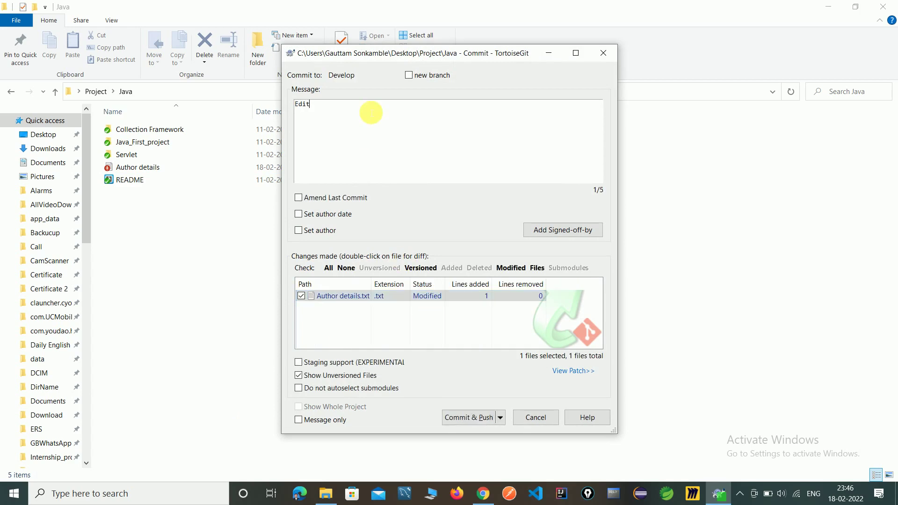
text(ed)
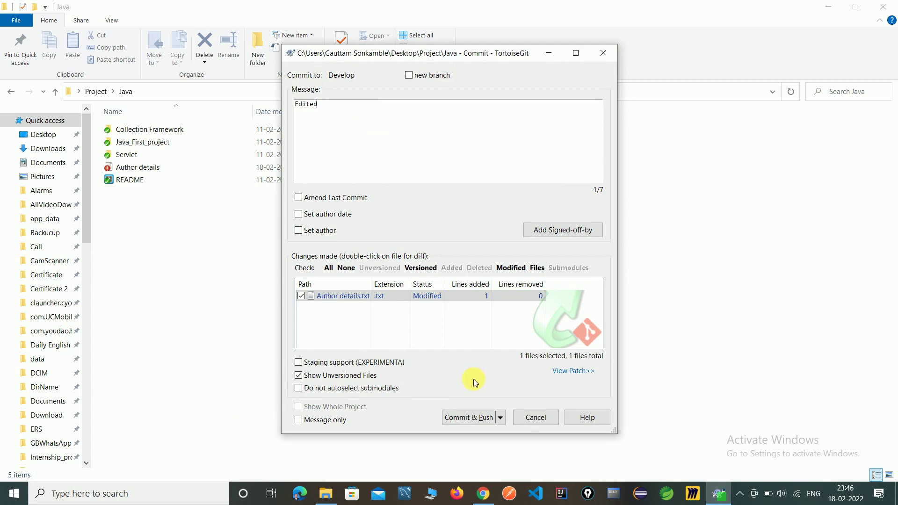
click(467, 418)
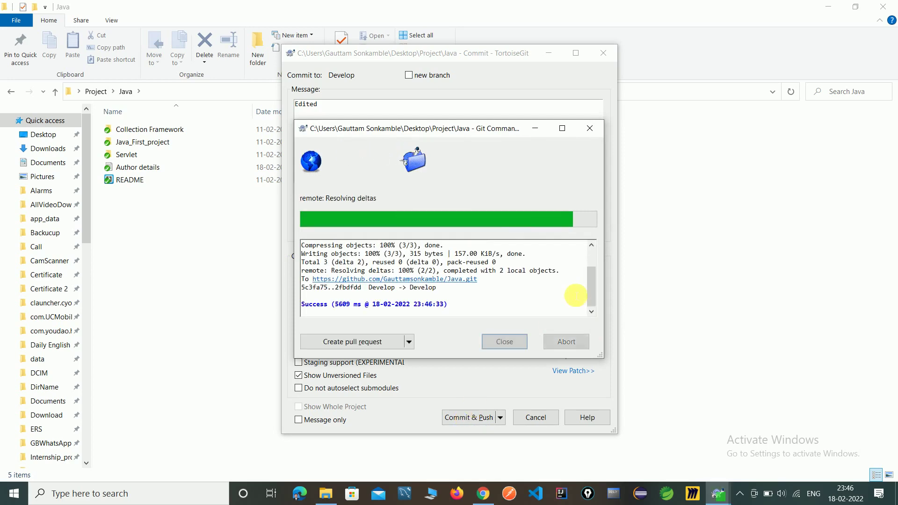
click(507, 341)
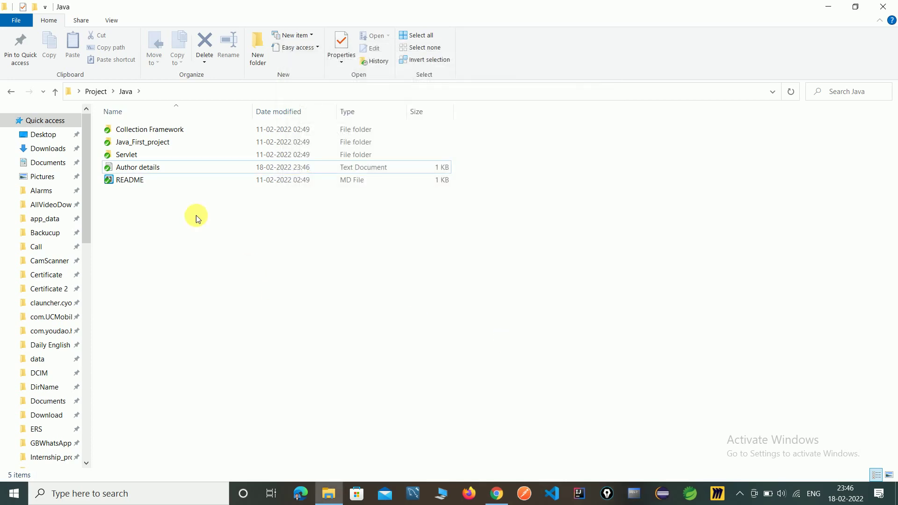
- Switch the working copy to the main branch via Switch/Checkout and close the progress report
right_click(186, 208)
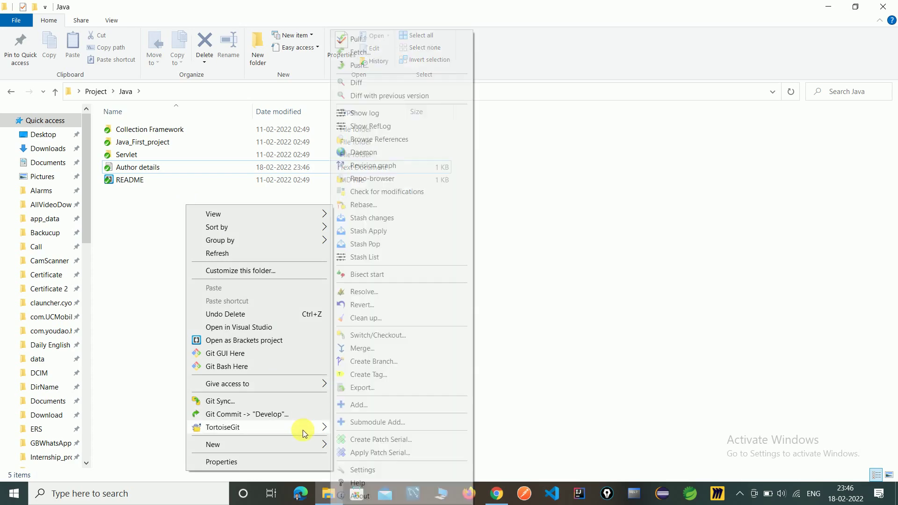
mouse_move(222, 427)
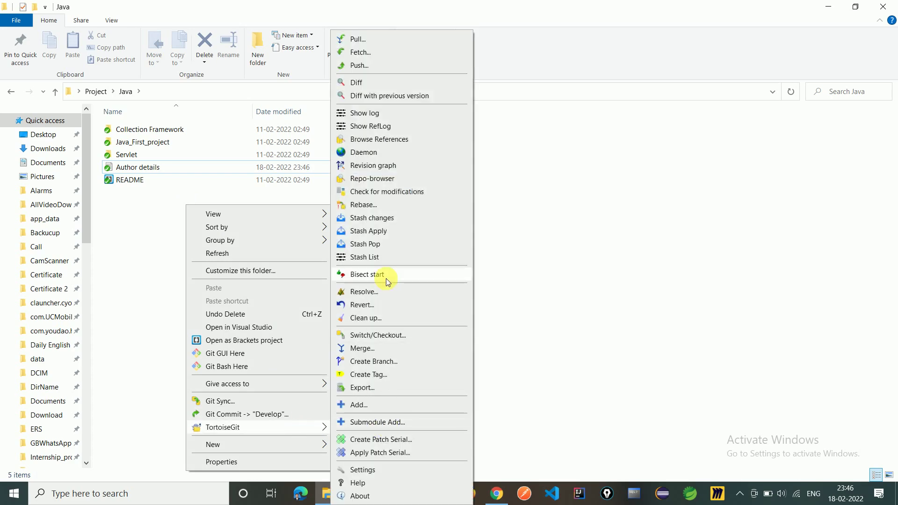
click(390, 334)
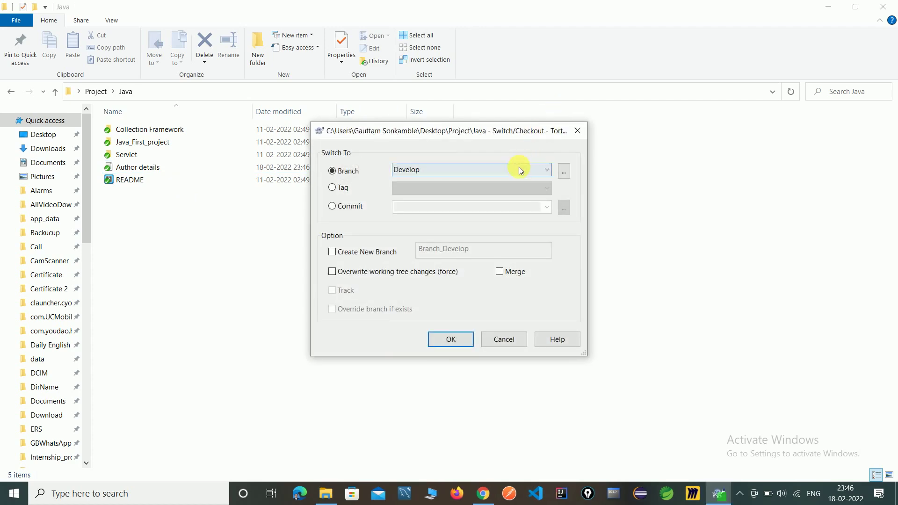
click(518, 171)
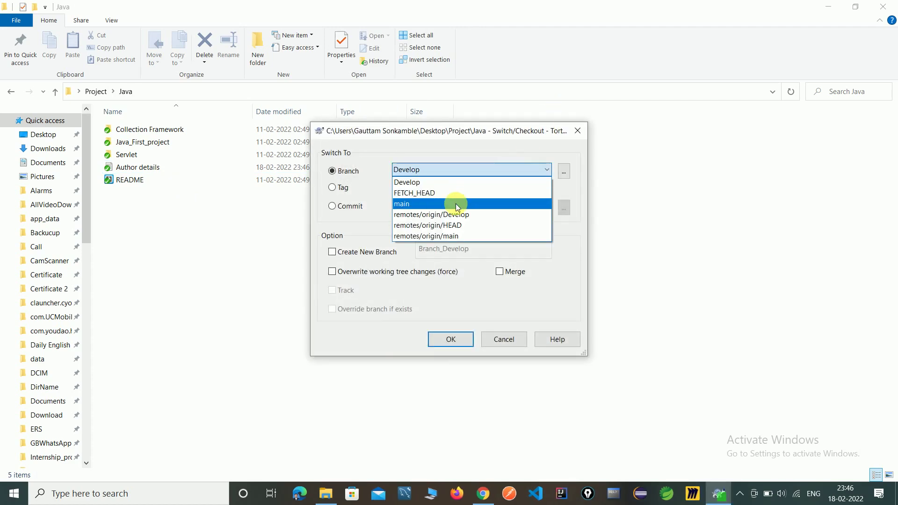
click(455, 205)
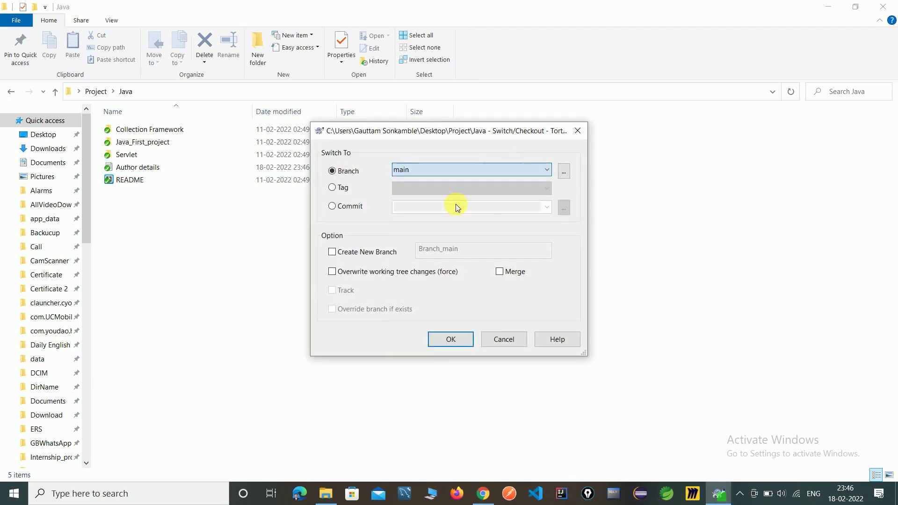
click(449, 340)
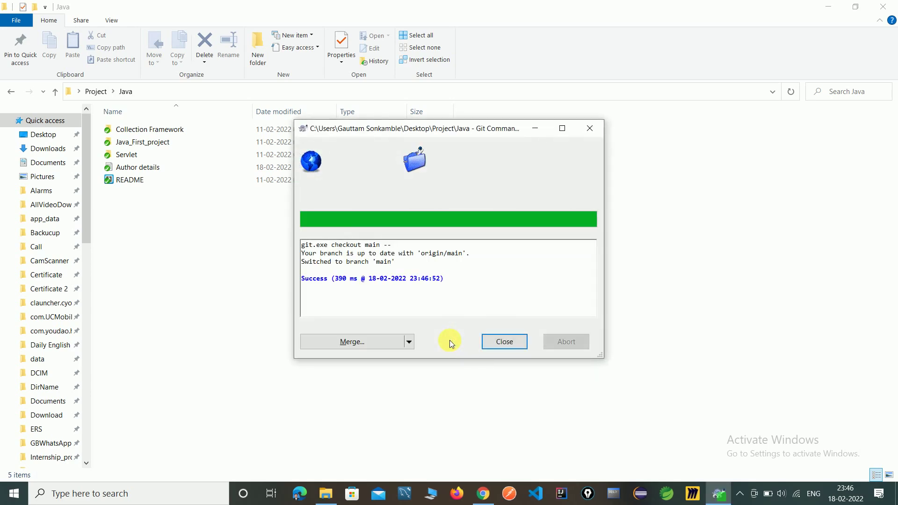
click(505, 342)
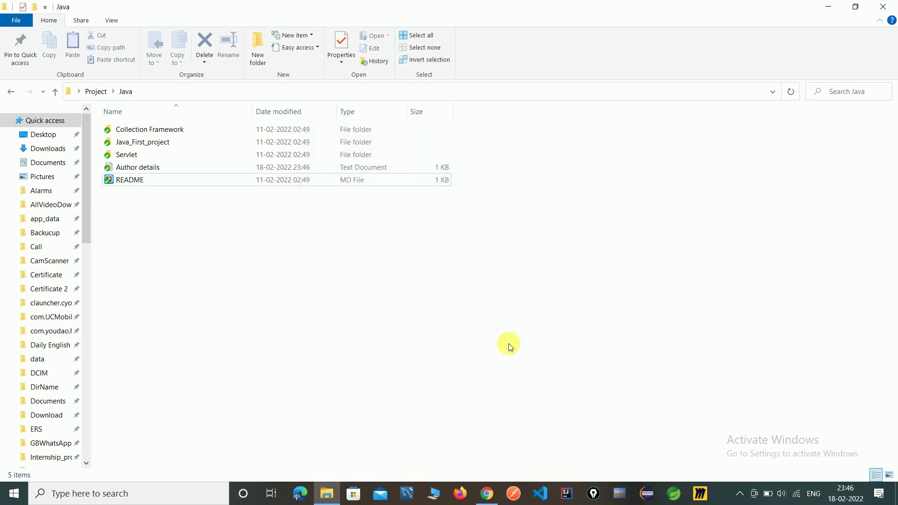
right_click(244, 249)
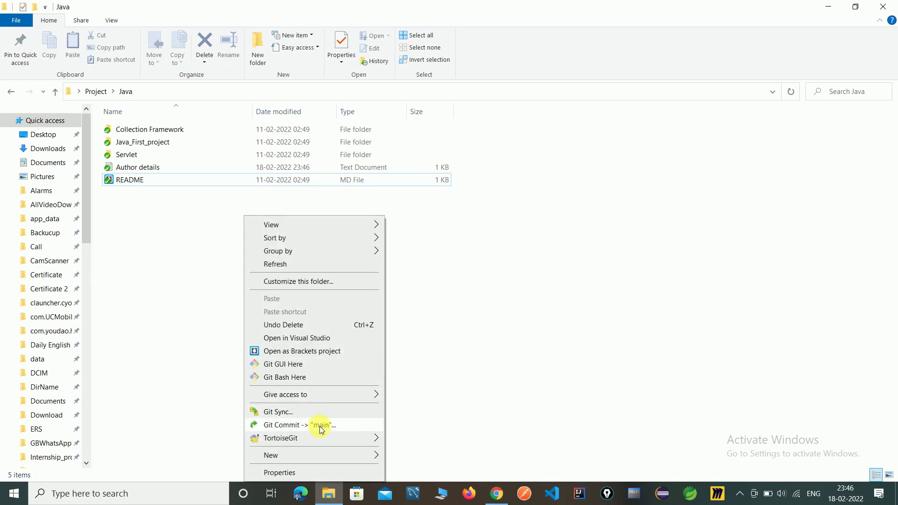
click(157, 307)
- Add a 'Company Name : Gauttam' line to Author details on main and save it
double_click(169, 166)
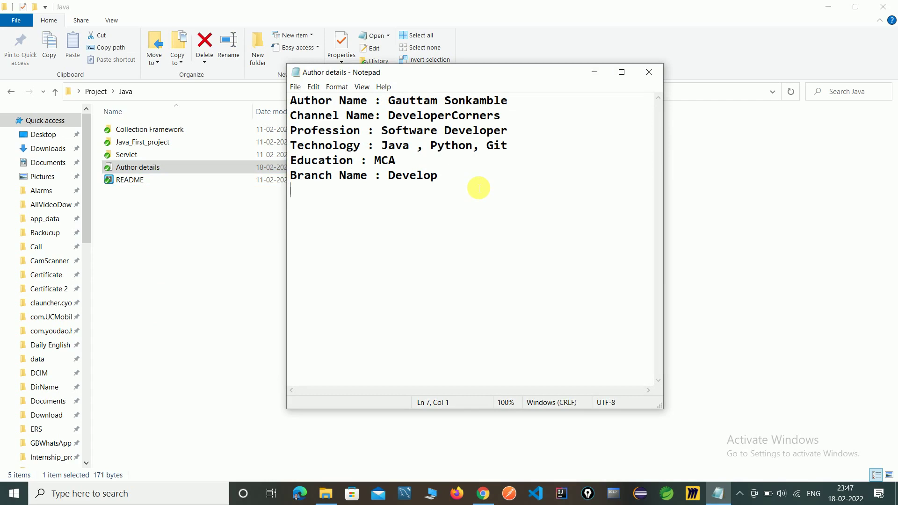
text(Co)
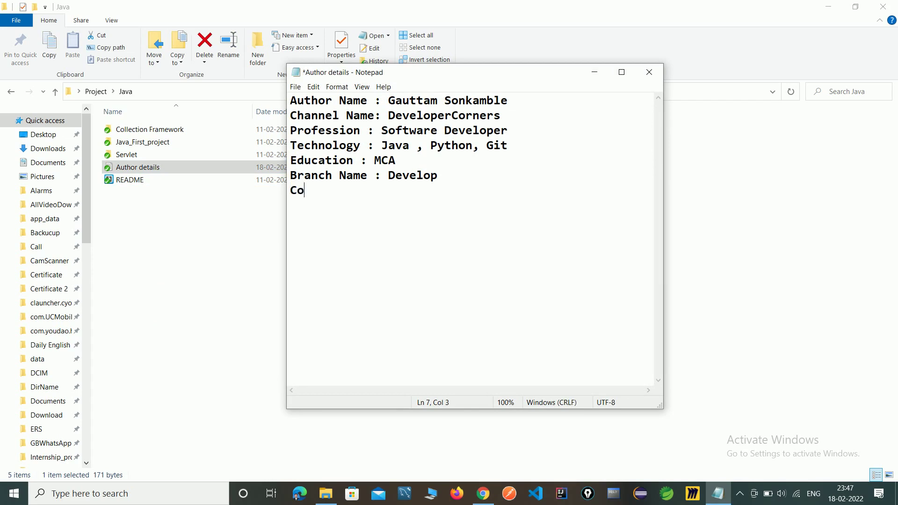
text(mp)
text(any )
text(N)
text(ame :)
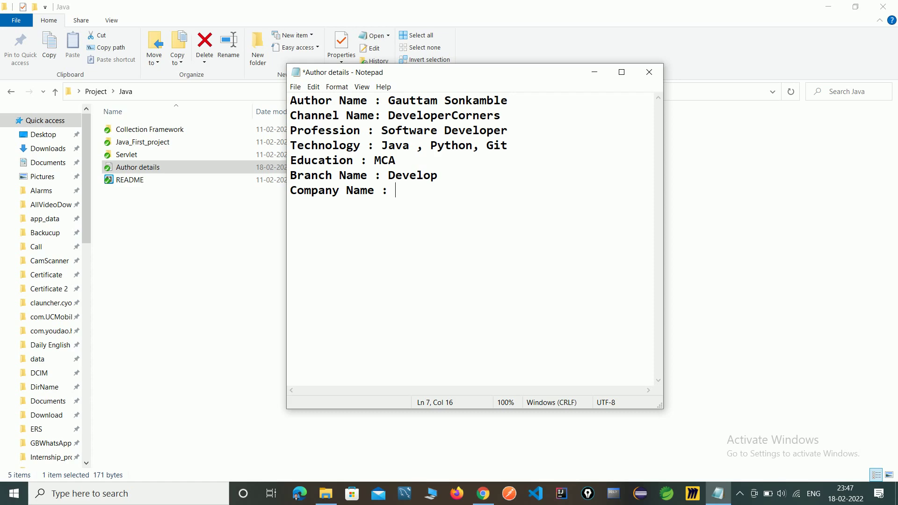
text(Gaut)
text(tam)
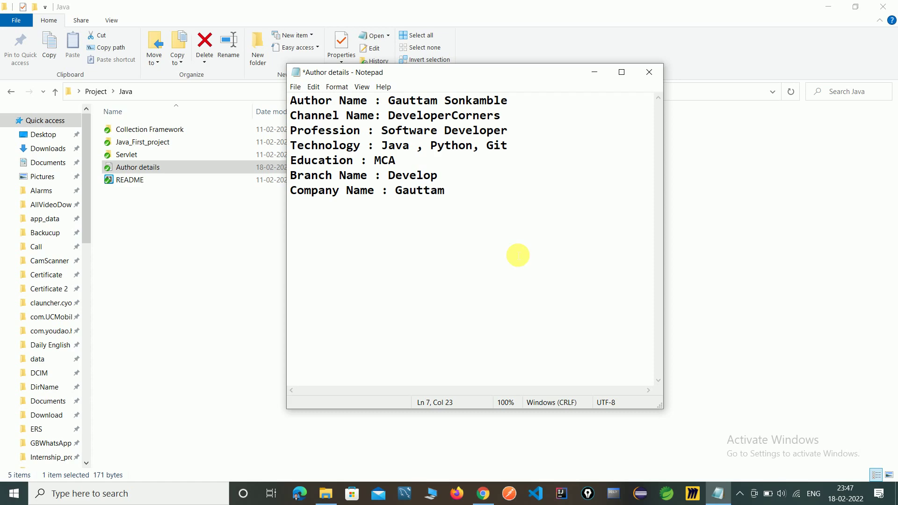
key(ctrl+s)
click(648, 72)
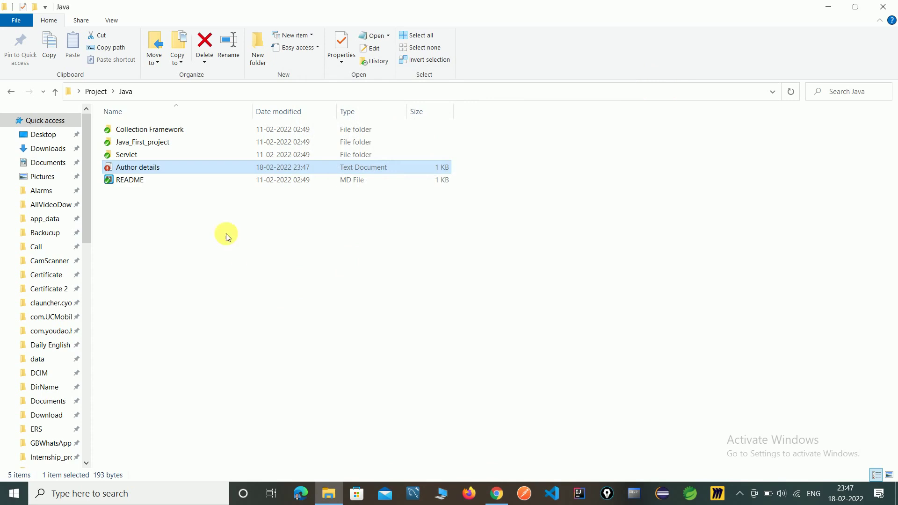
- Commit the Author details edit to main as 'Edited' and push it to origin
click(188, 224)
right_click(188, 225)
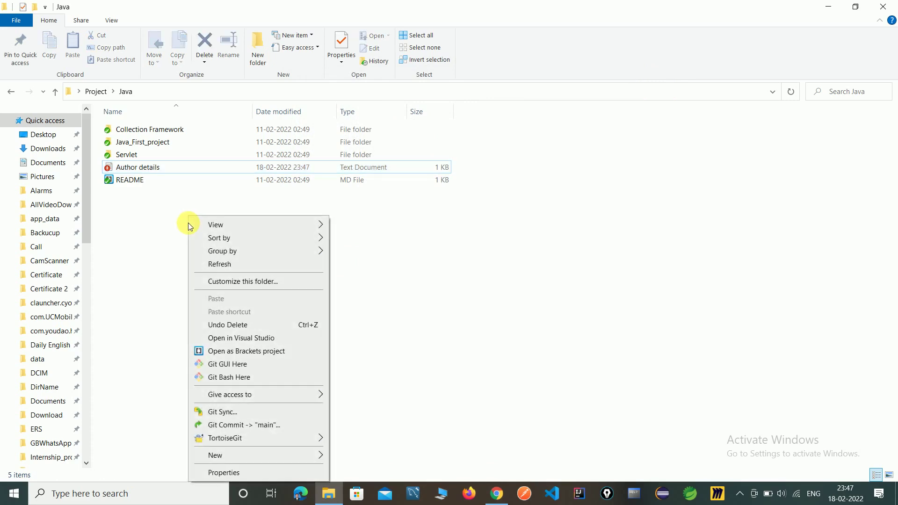
click(275, 424)
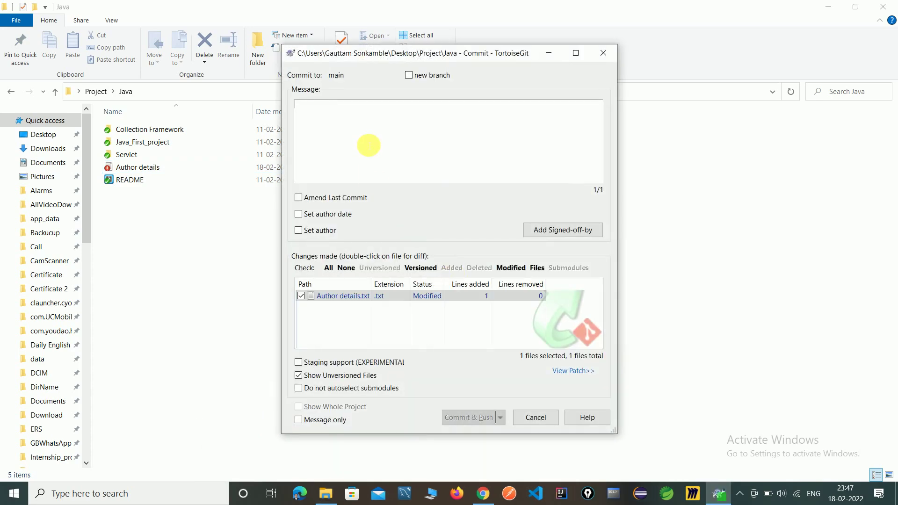
click(362, 129)
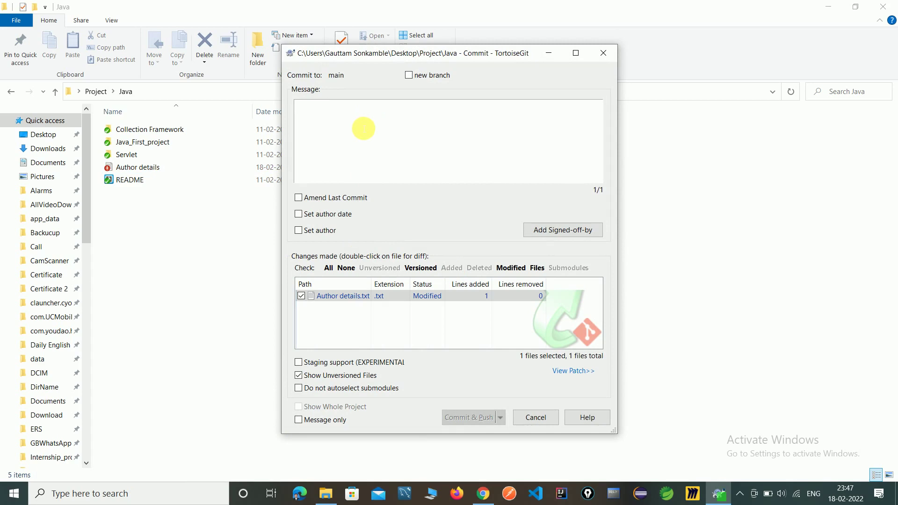
text(E)
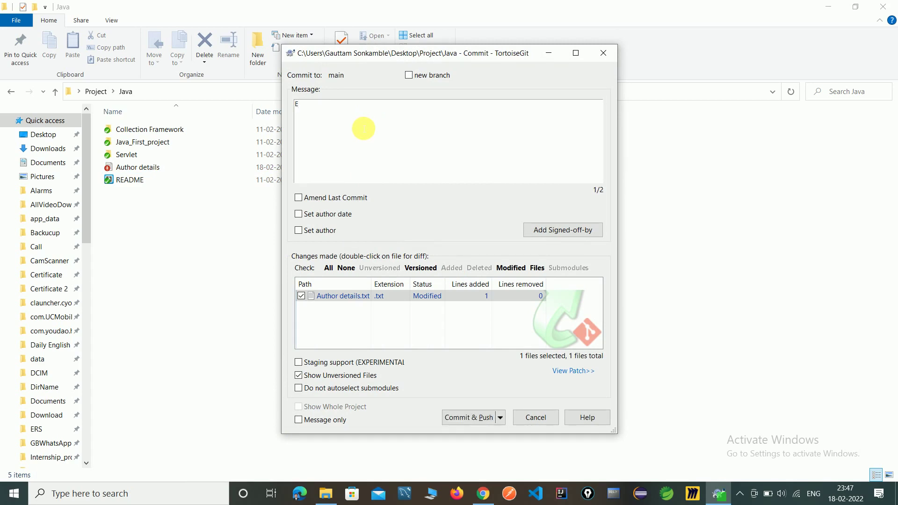
text(dited)
click(464, 419)
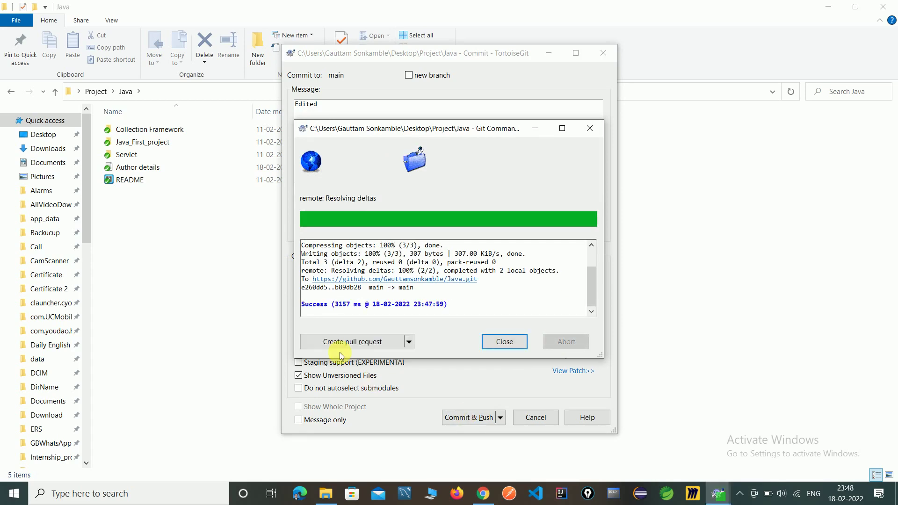
click(507, 343)
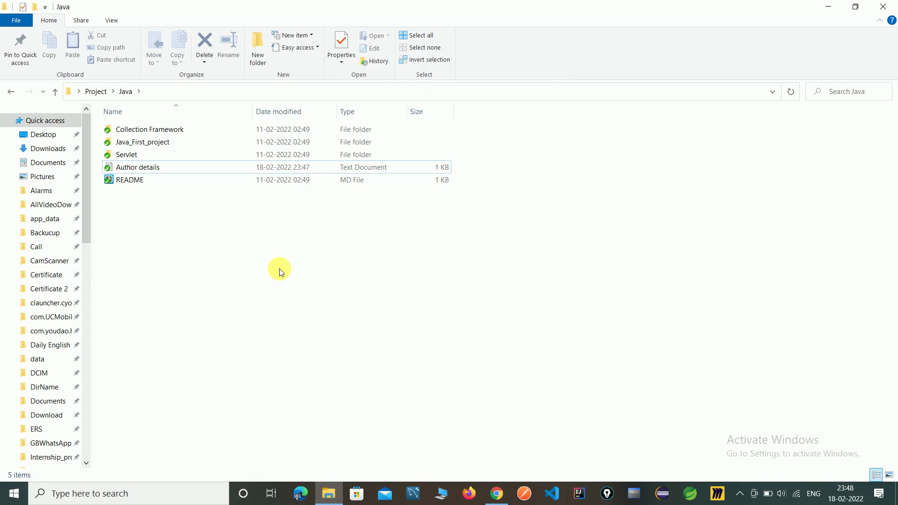
- Merge Develop into main from the Merge dialog and acknowledge the conflict notice
right_click(210, 246)
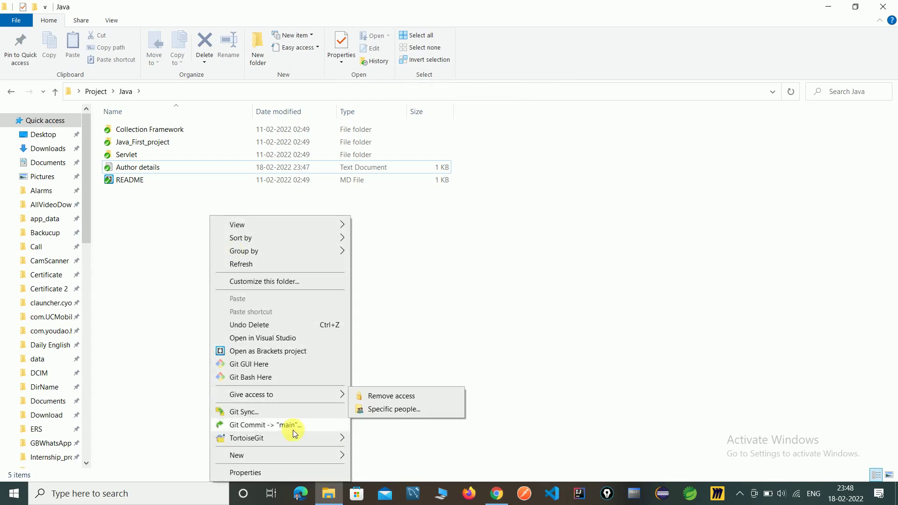
mouse_move(246, 438)
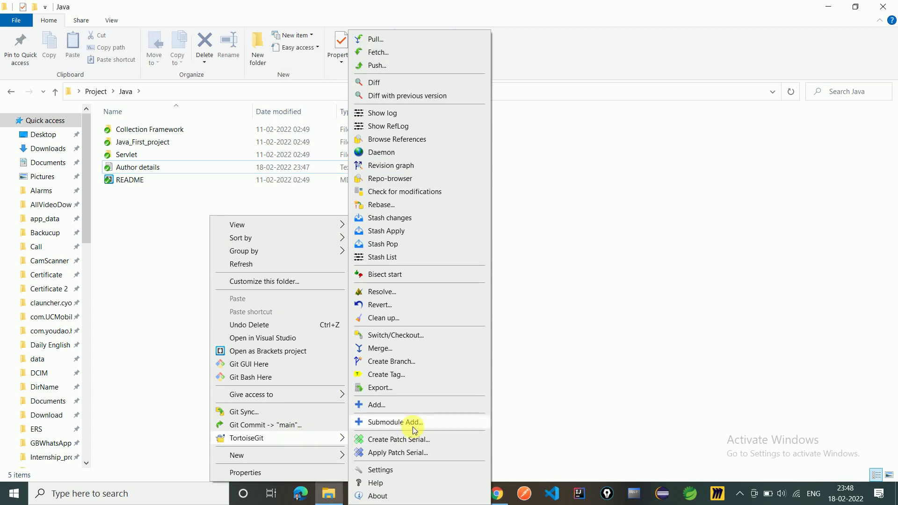
click(394, 349)
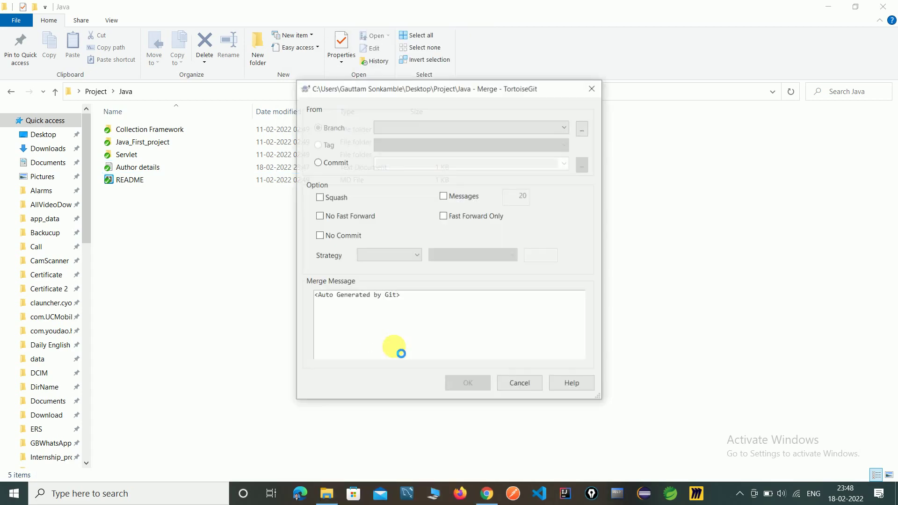
click(503, 126)
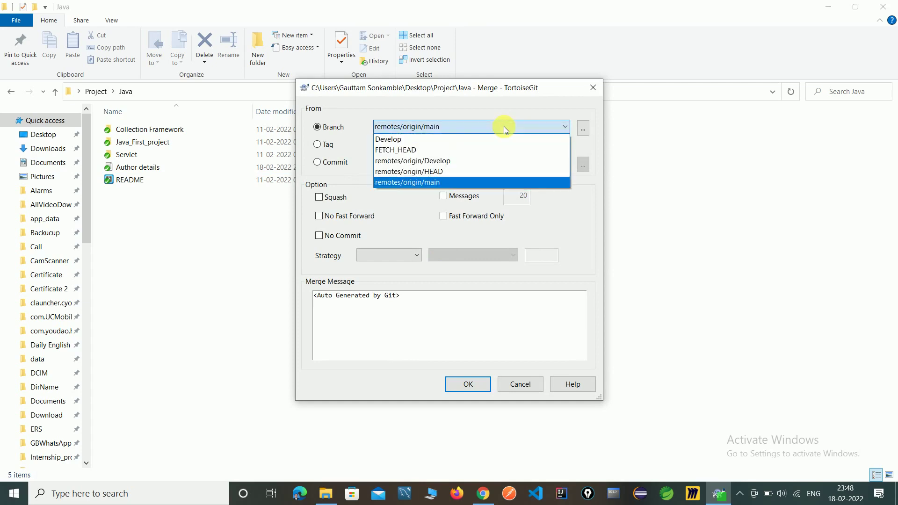
click(457, 141)
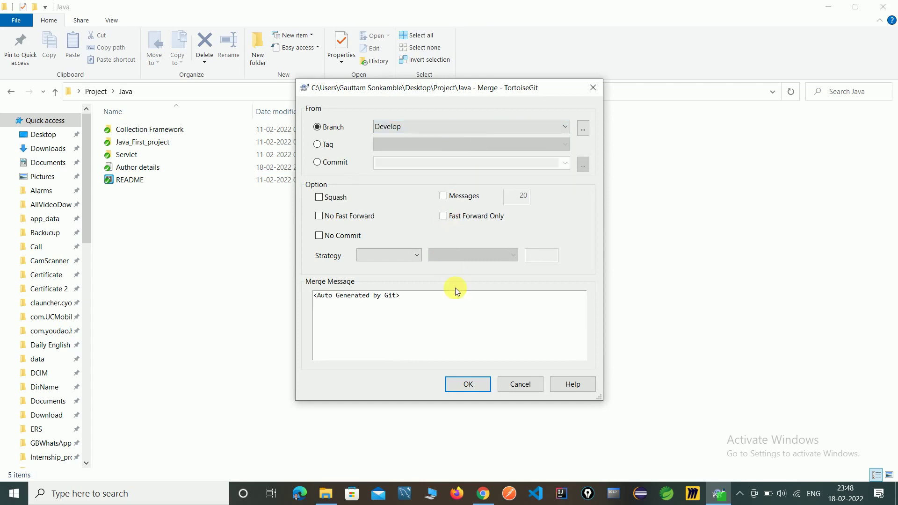
click(461, 384)
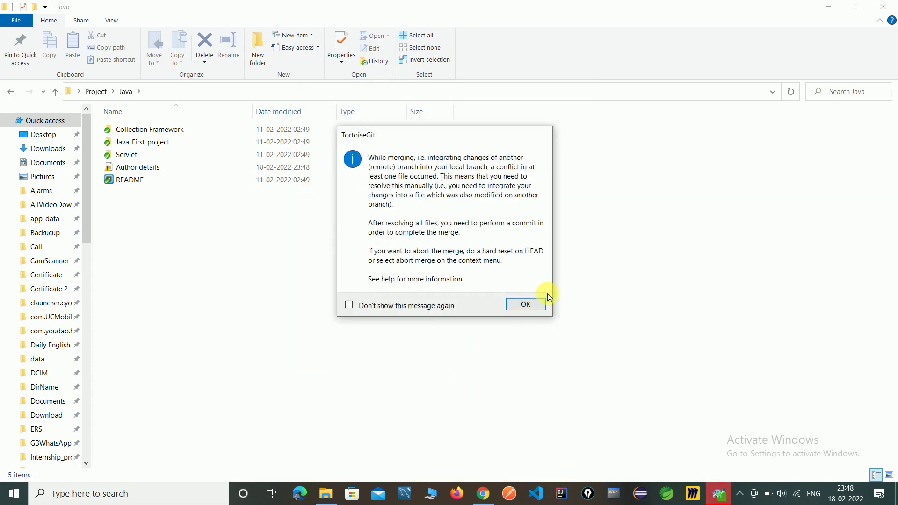
click(533, 303)
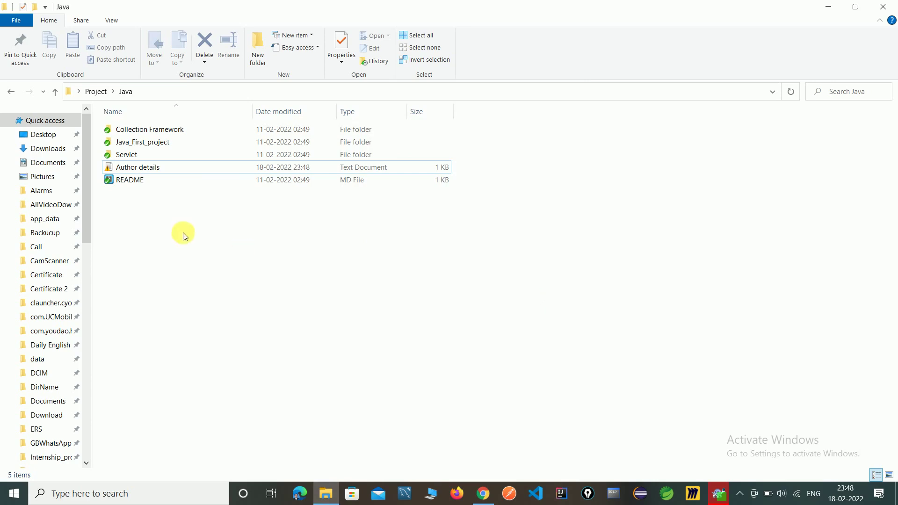
- Rerun the merge, review the conflict message for Author details.txt and close the report
click(106, 170)
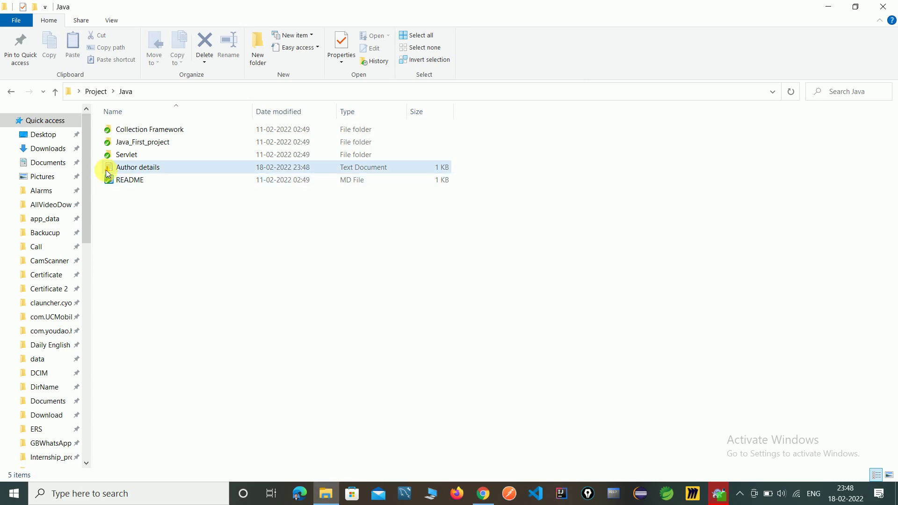
click(372, 297)
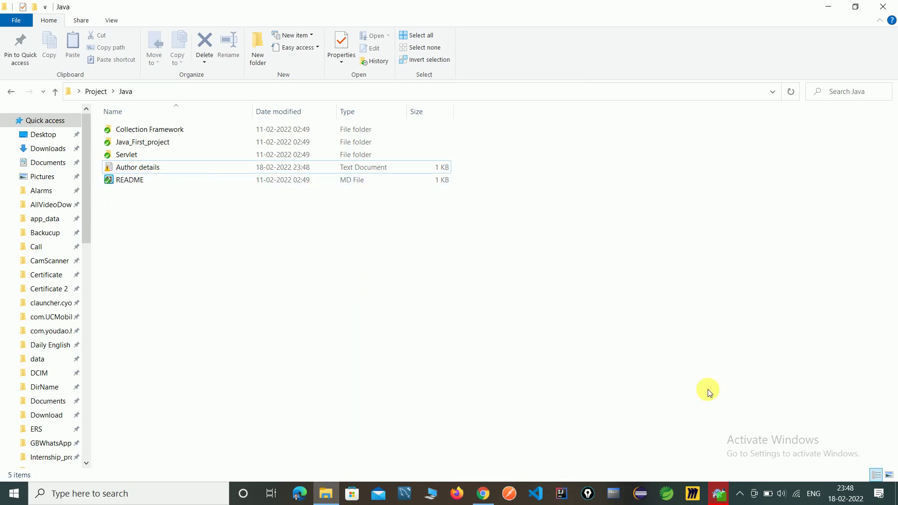
click(720, 494)
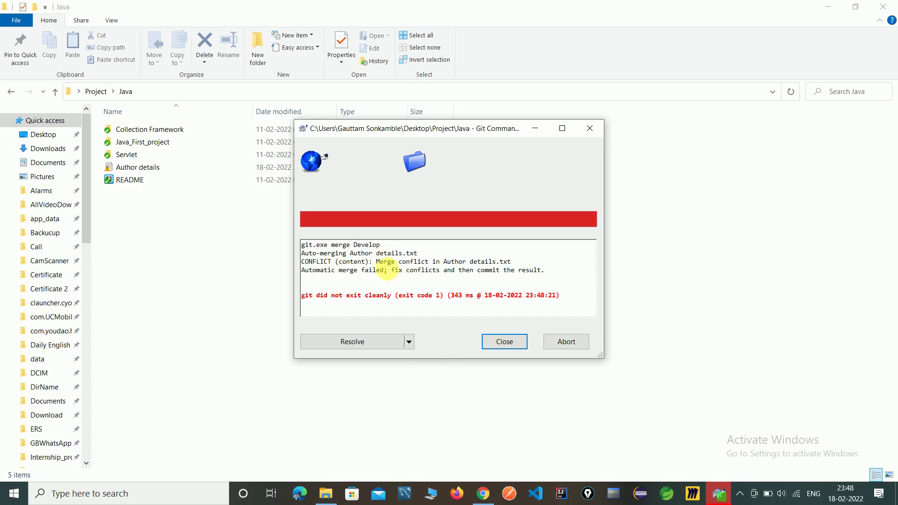
drag(376, 262, 522, 262)
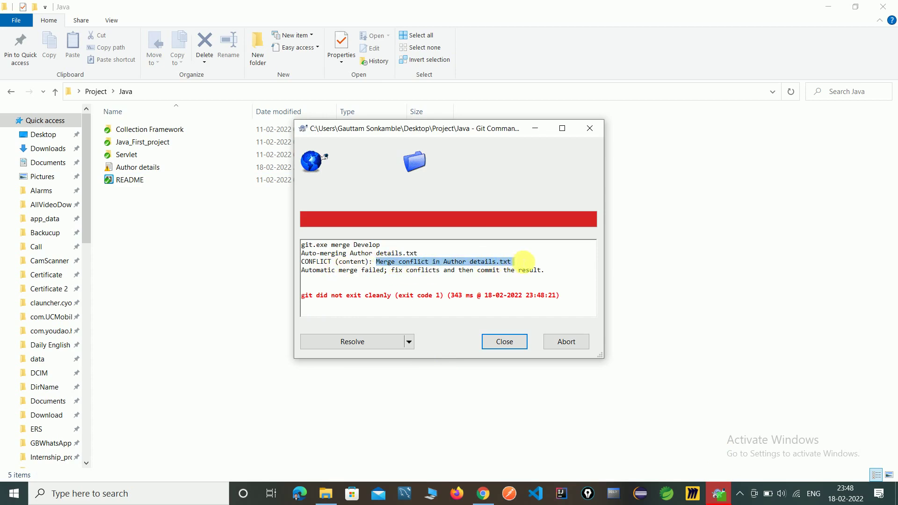
click(506, 341)
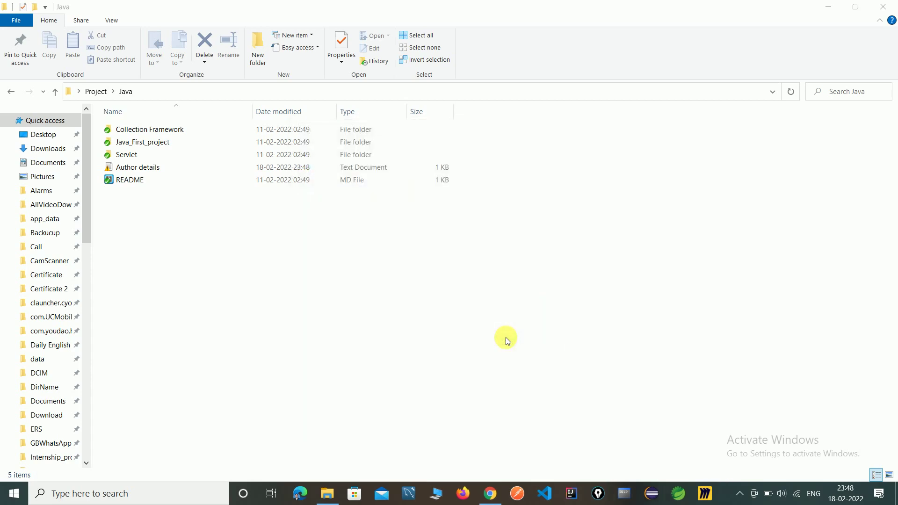
- Open Resolve and load the conflicted Author details.txt into TortoiseGitMerge
click(195, 242)
right_click(194, 241)
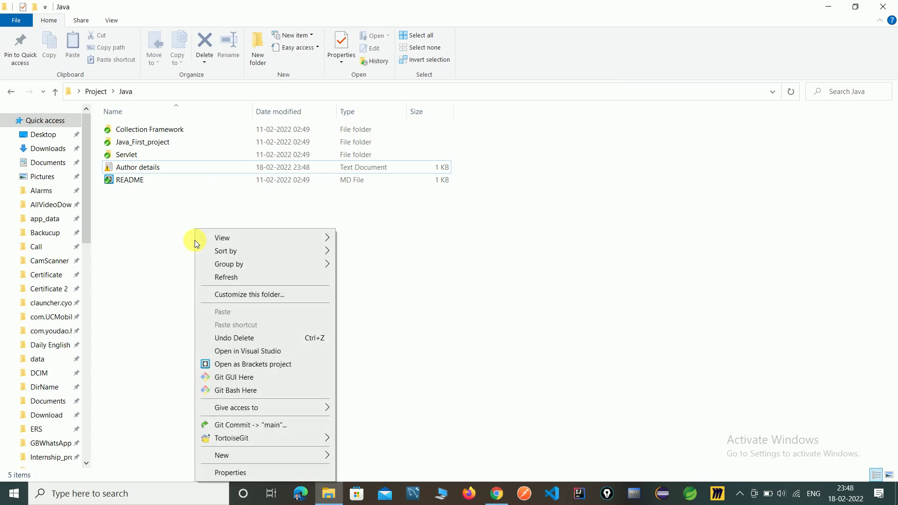
mouse_move(232, 438)
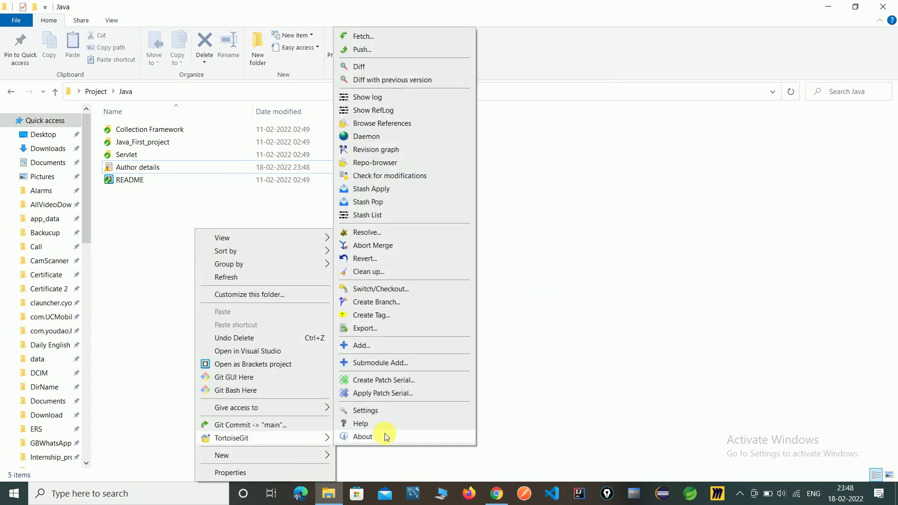
click(375, 234)
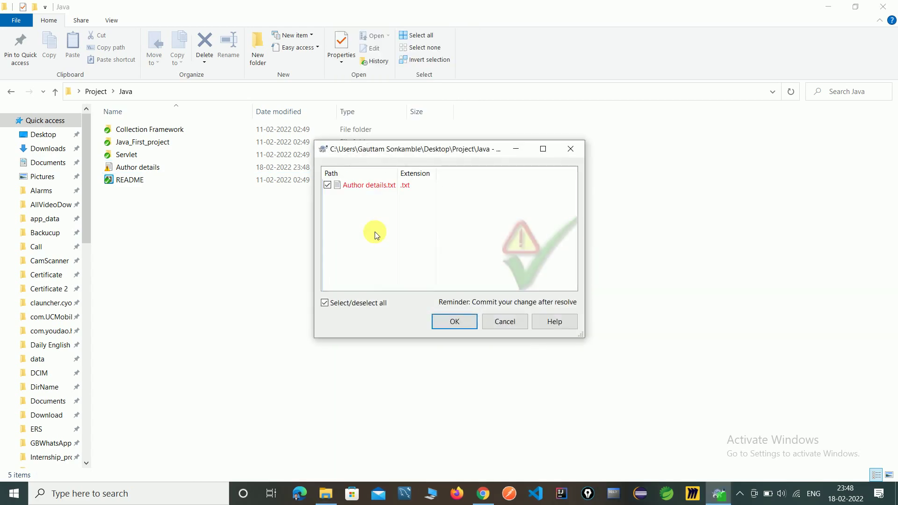
click(376, 187)
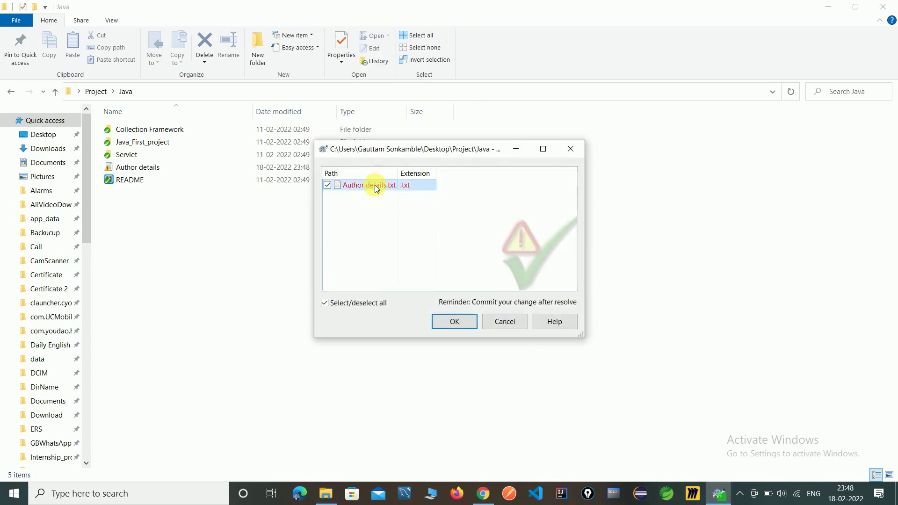
double_click(374, 186)
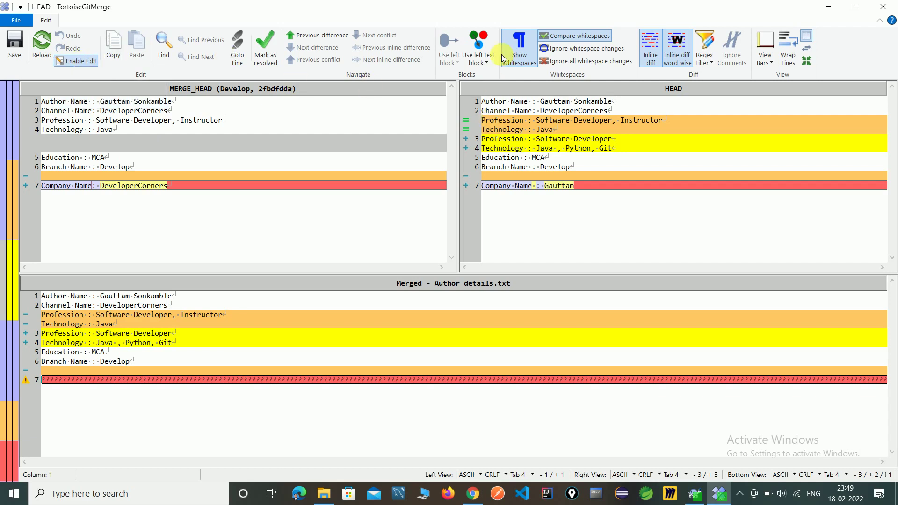
- Use Develop's 'Company Name: DeveloperCorners' block for line 7 and mark the file resolved
click(480, 53)
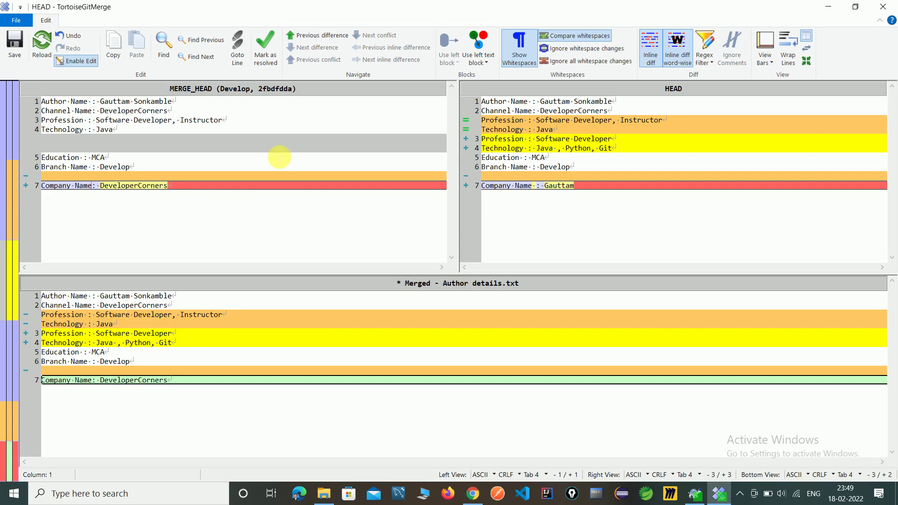
click(267, 58)
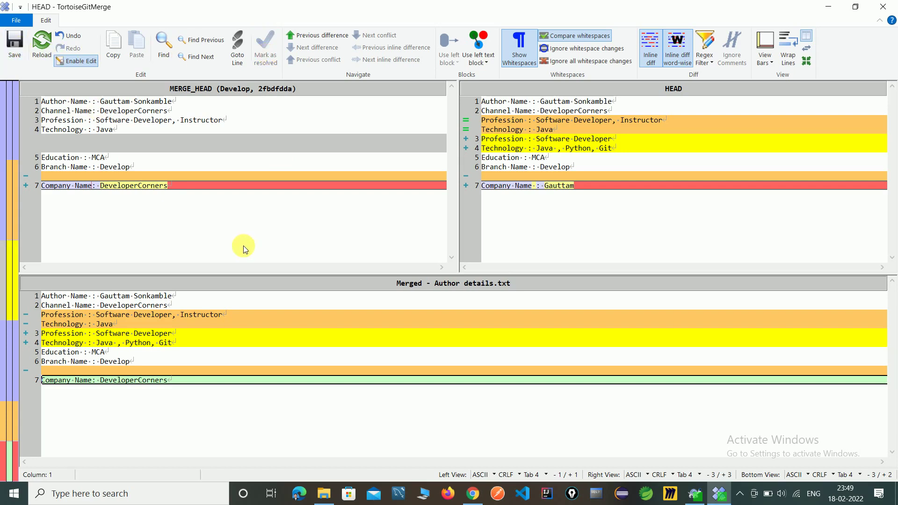
click(883, 6)
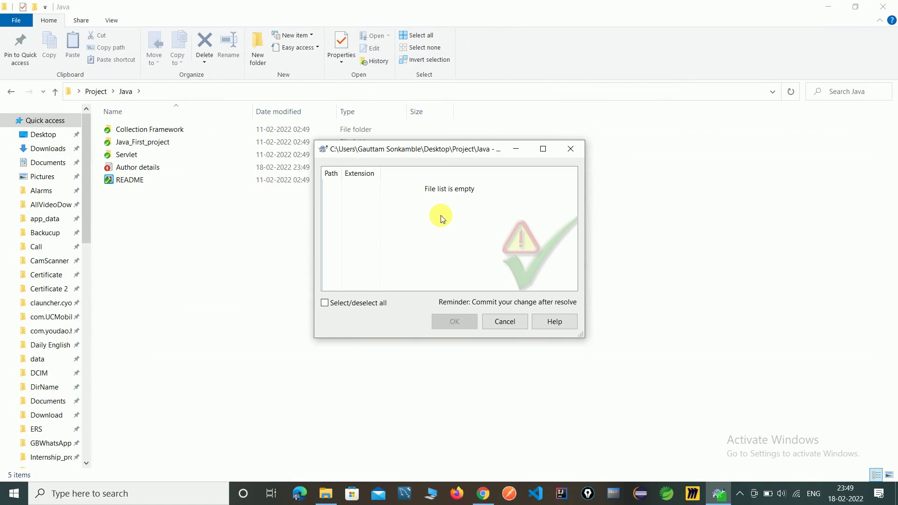
- Commit the merge to main as 'Merge branch 'Develop'' without the # Conflicts lines and push
click(572, 149)
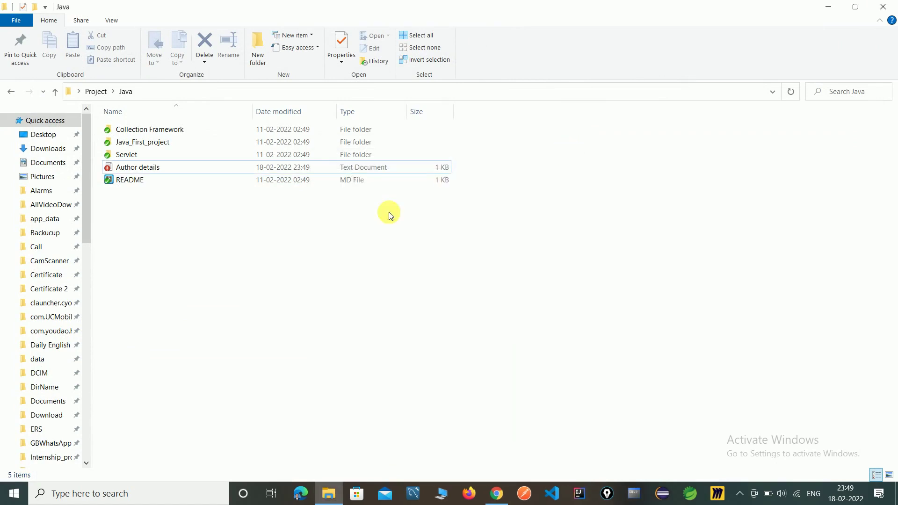
right_click(198, 237)
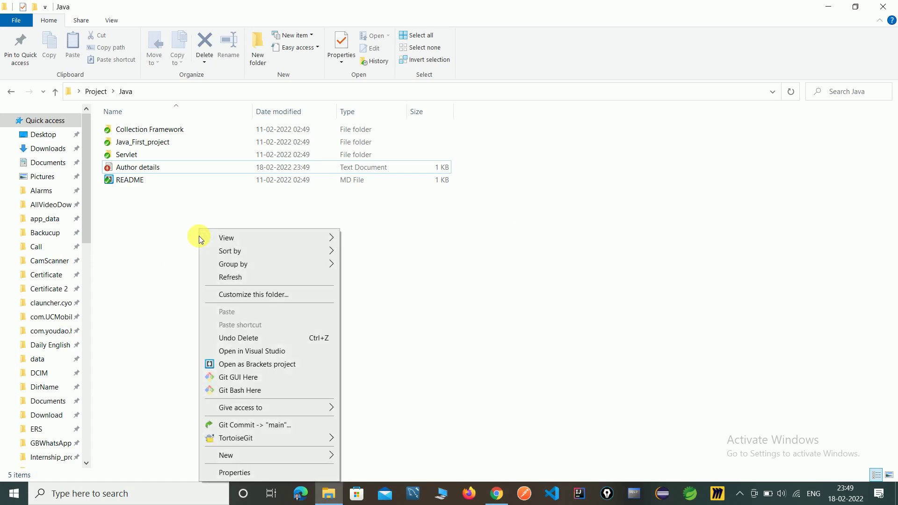
click(282, 425)
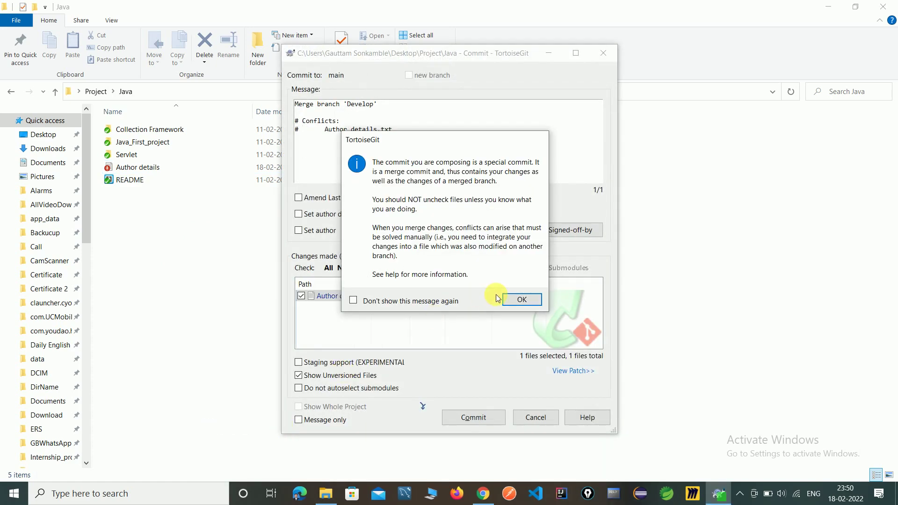
click(516, 302)
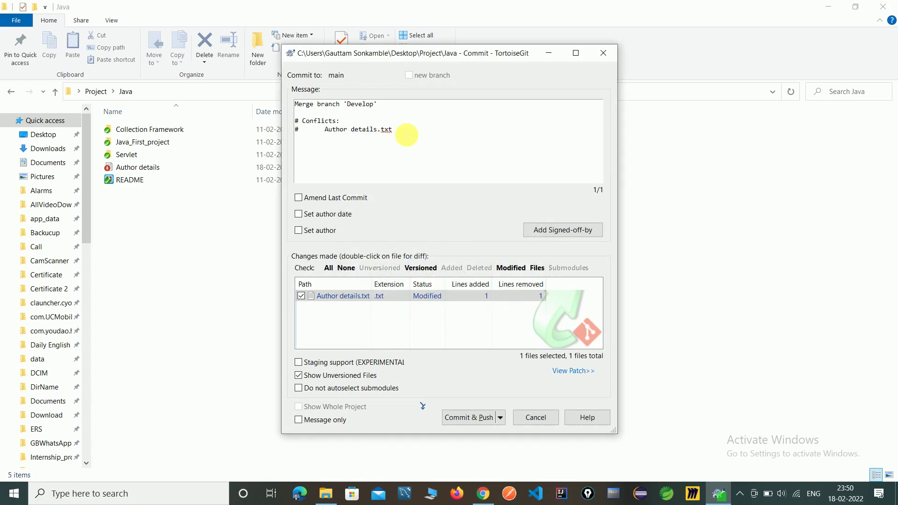
drag(407, 134, 291, 124)
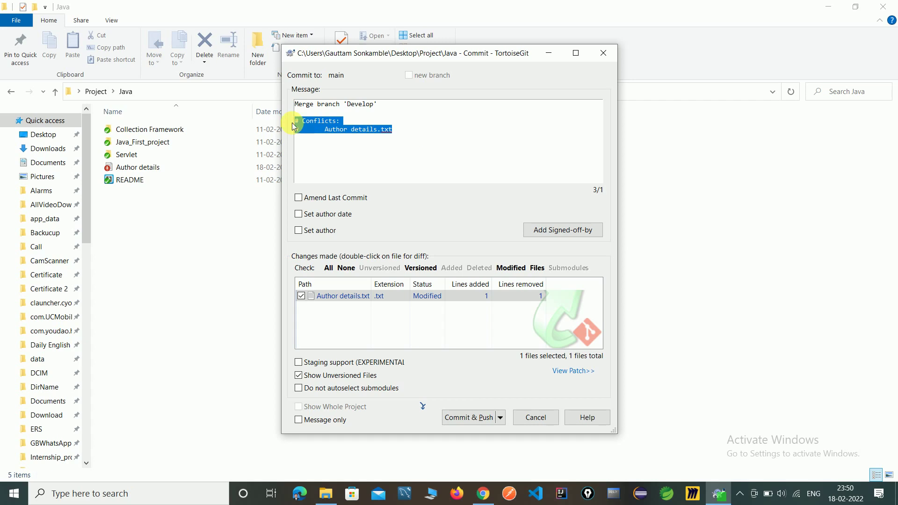
key(Delete)
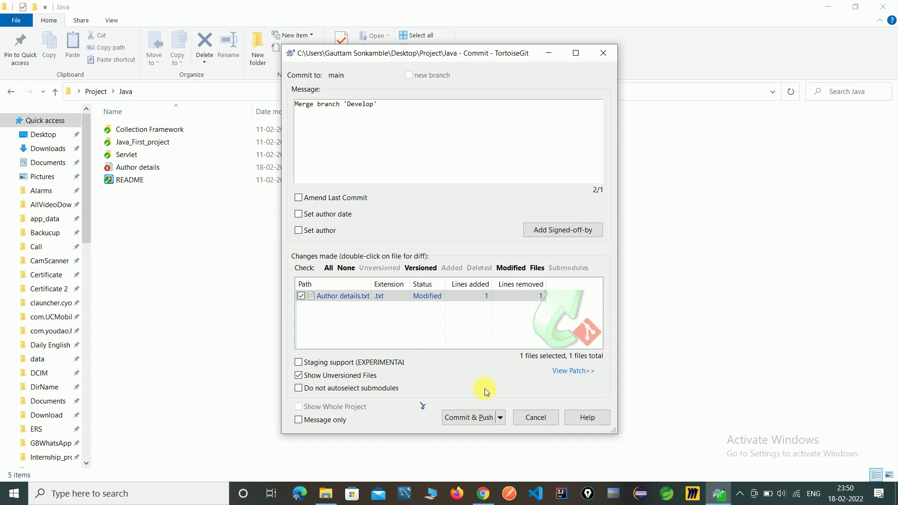
click(469, 417)
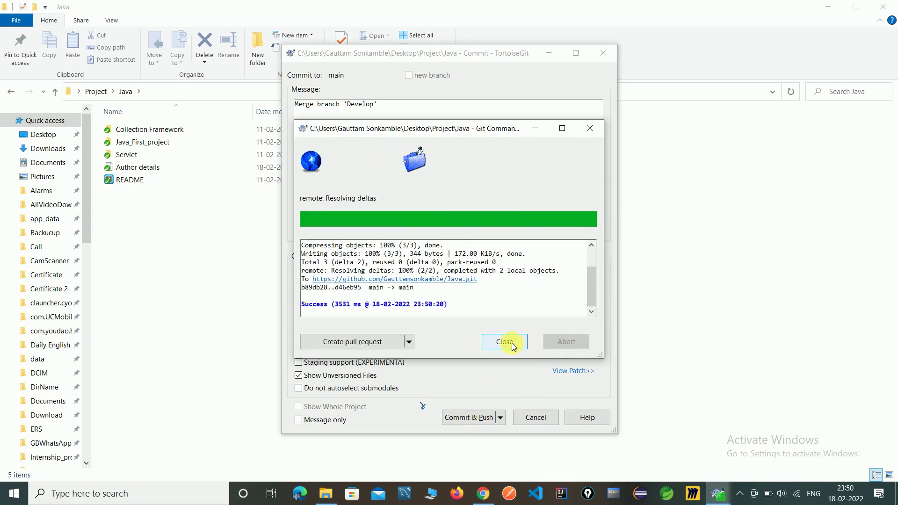
click(511, 342)
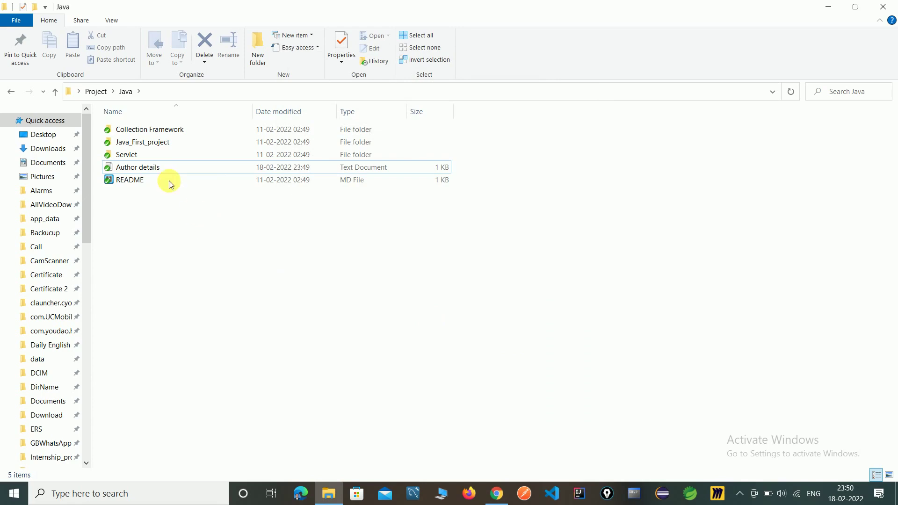
double_click(162, 173)
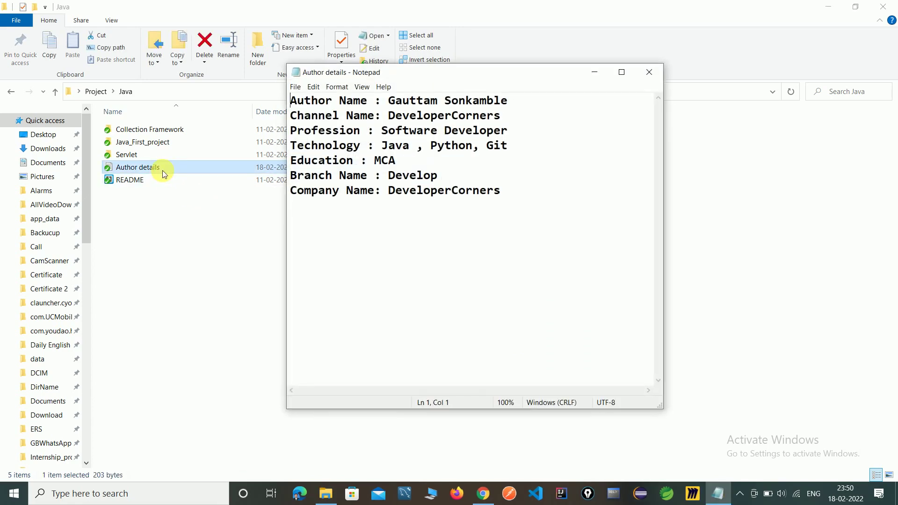
click(661, 73)
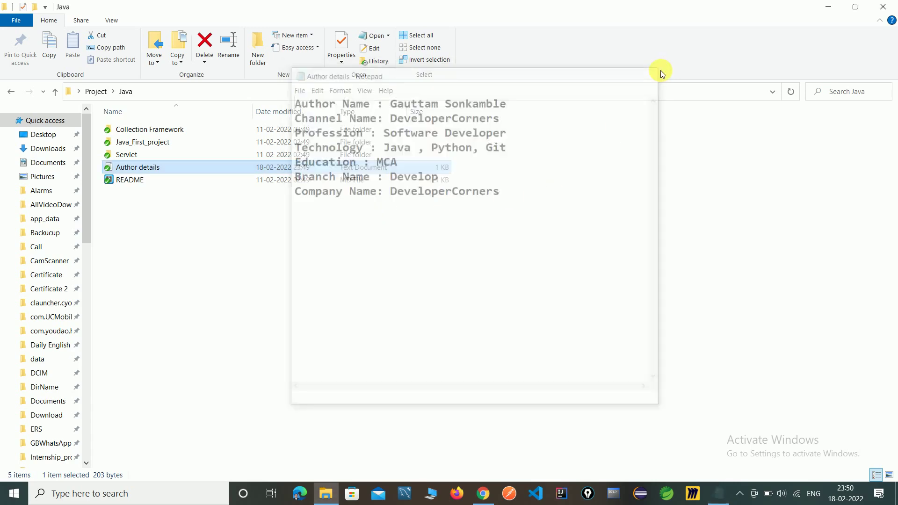
right_click(261, 253)
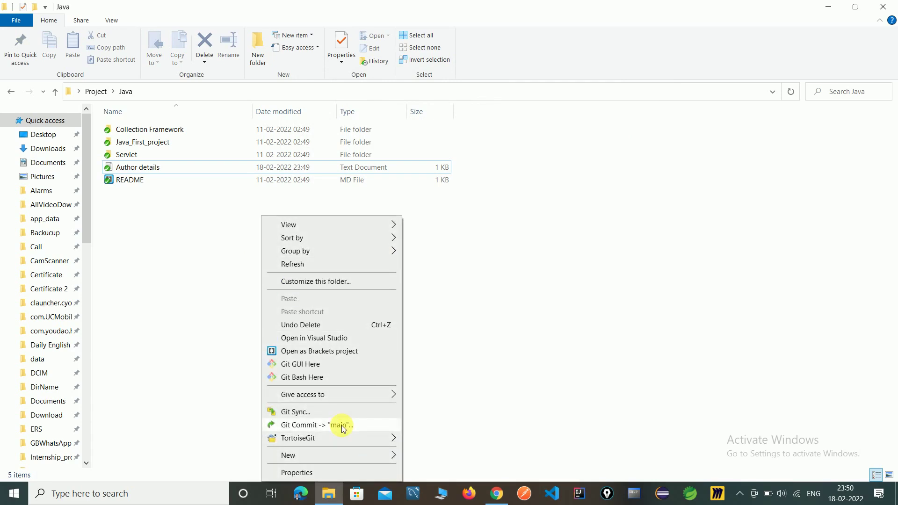
click(528, 307)
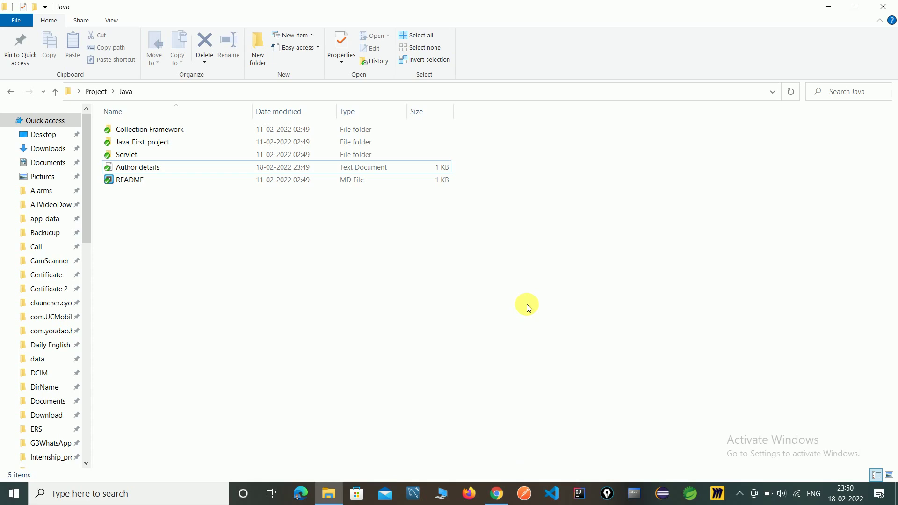